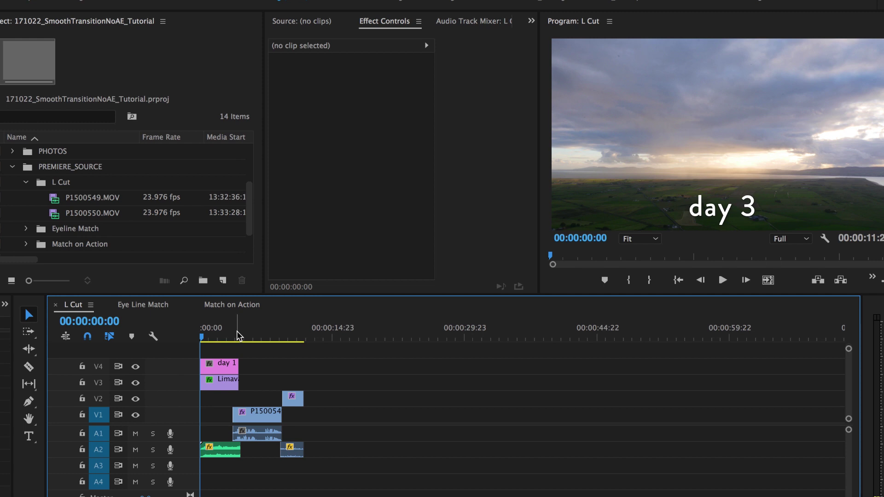
# Place the LimavadySunset02 clip, video only, on V1 at about 25 seconds in the L Cut sequence
pyautogui.press('space')
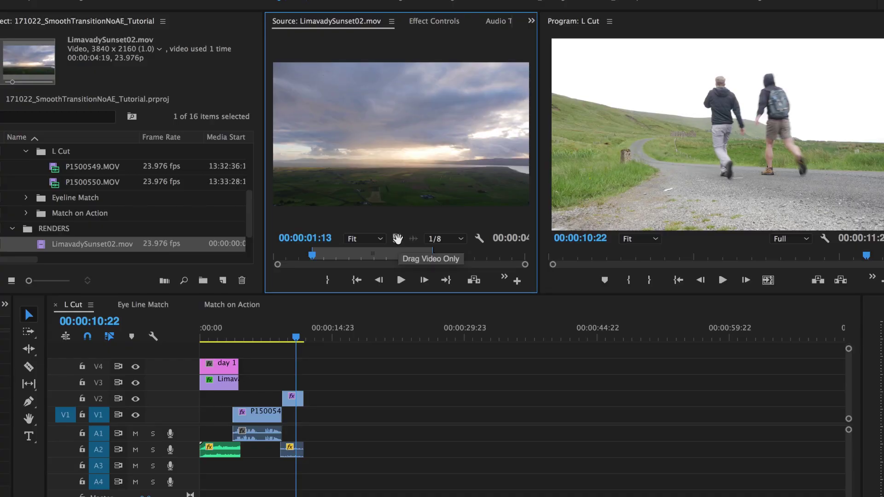
pyautogui.moveTo(397, 238); pyautogui.dragTo(417, 414)
pyautogui.moveTo(419, 335)
pyautogui.mouseDown()
pyautogui.moveTo(435, 336)
pyautogui.moveTo(425, 338)
pyautogui.mouseUp()
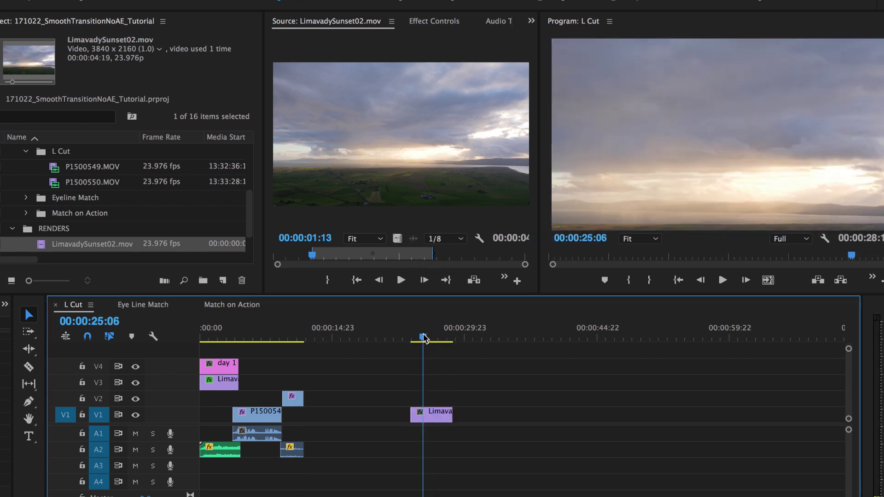
# Set the sunset clip's Scale to 50 in Effect Controls and preview it
pyautogui.click(440, 418)
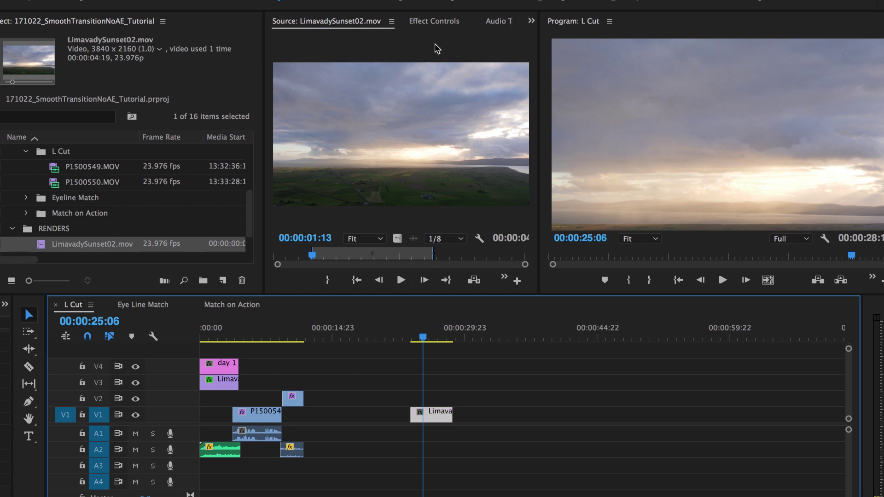
pyautogui.click(431, 22)
pyautogui.click(365, 99)
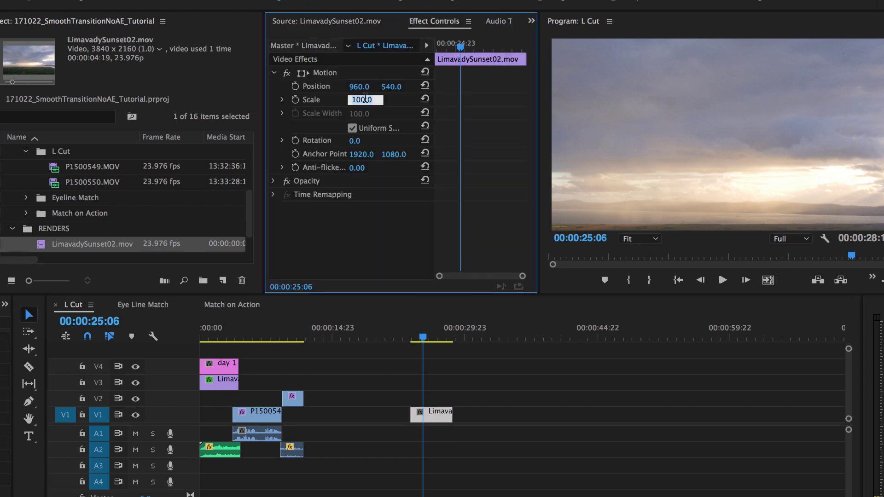
pyautogui.write('50')
pyautogui.press('Return')
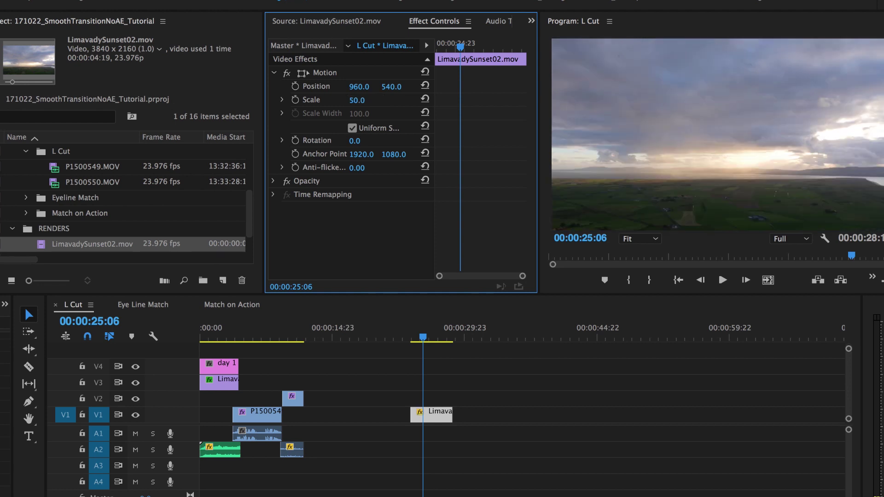
pyautogui.moveTo(423, 340)
pyautogui.mouseDown()
pyautogui.moveTo(453, 342)
pyautogui.moveTo(435, 343)
pyautogui.mouseUp()
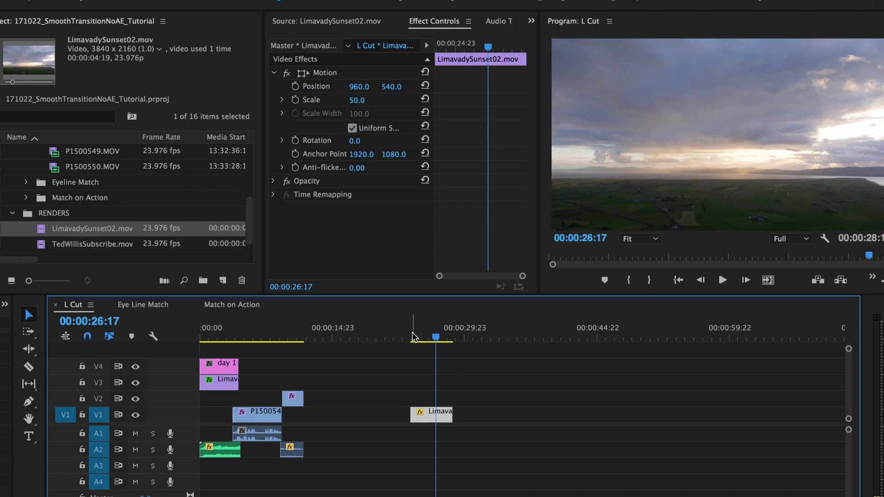
# Preview Wind Blowing.wav from the AUDIO folder and place its audio only on A2 under the sunset clip
pyautogui.scroll(5, 69, 215)
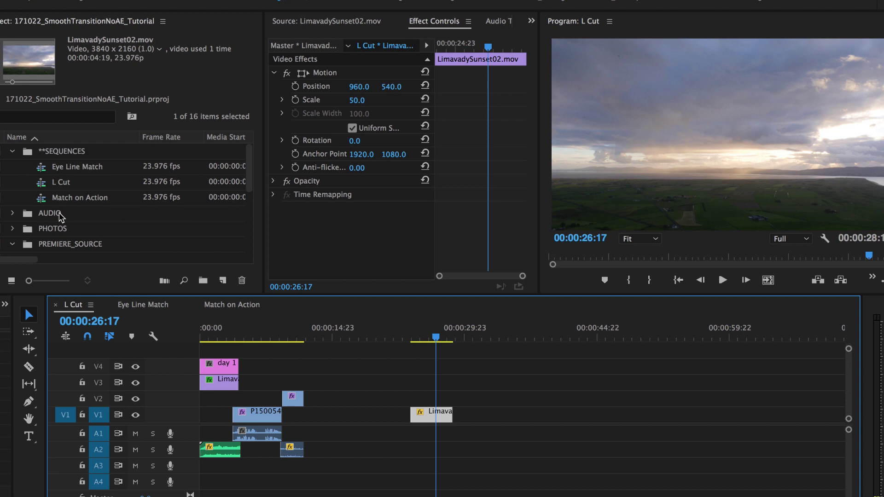
pyautogui.click(11, 214)
pyautogui.scroll(-1, 70, 217)
pyautogui.scroll(-1, 99, 223)
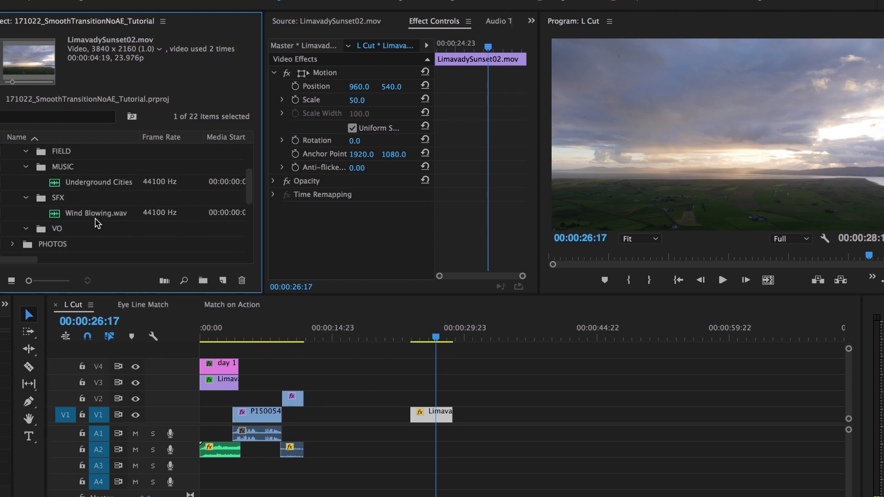
pyautogui.doubleClick(59, 214)
pyautogui.moveTo(316, 114); pyautogui.dragTo(288, 112)
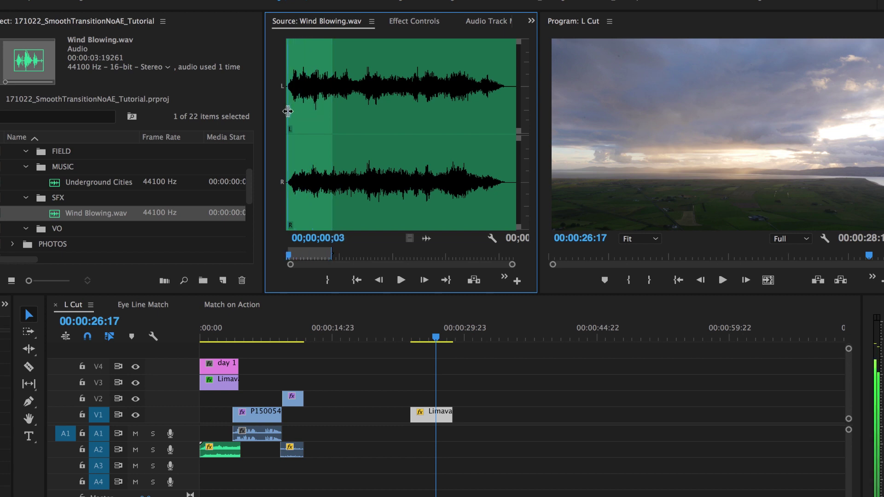
pyautogui.click(401, 280)
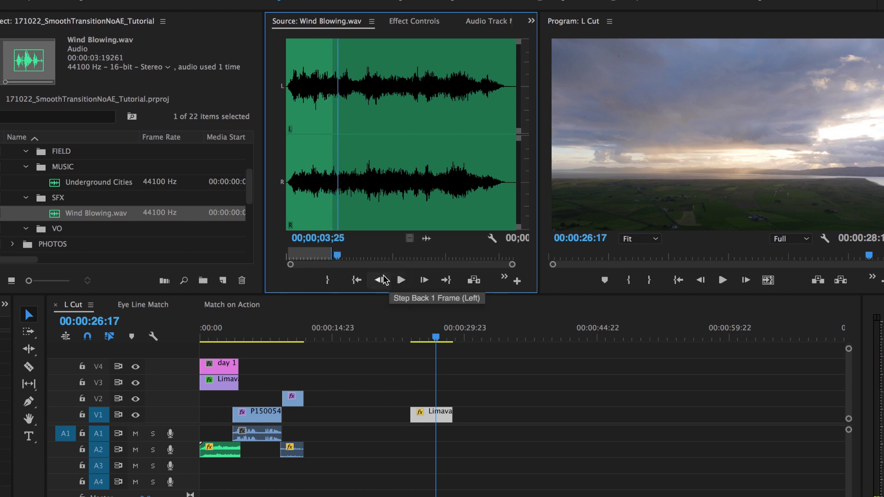
pyautogui.moveTo(426, 238); pyautogui.dragTo(434, 456)
# Add the day 1 Copy 02 title on V3 above the sunset shot
pyautogui.scroll(-5, 43, 233)
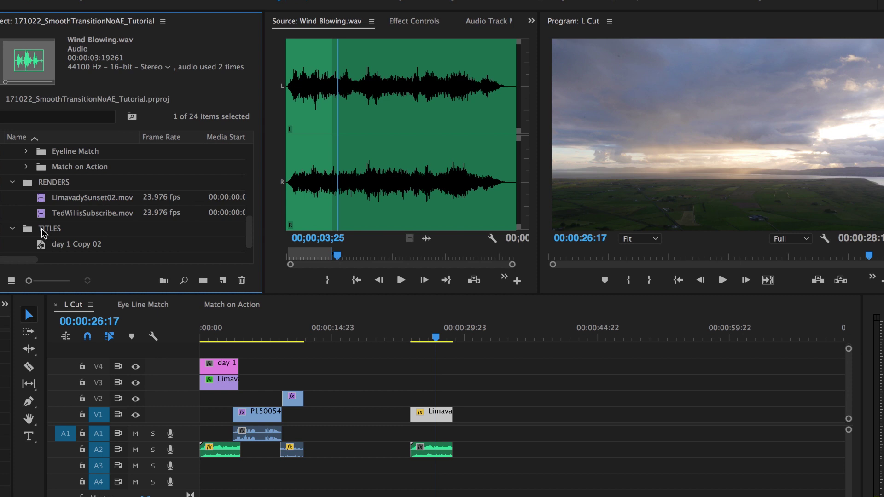
pyautogui.moveTo(42, 244); pyautogui.dragTo(452, 383)
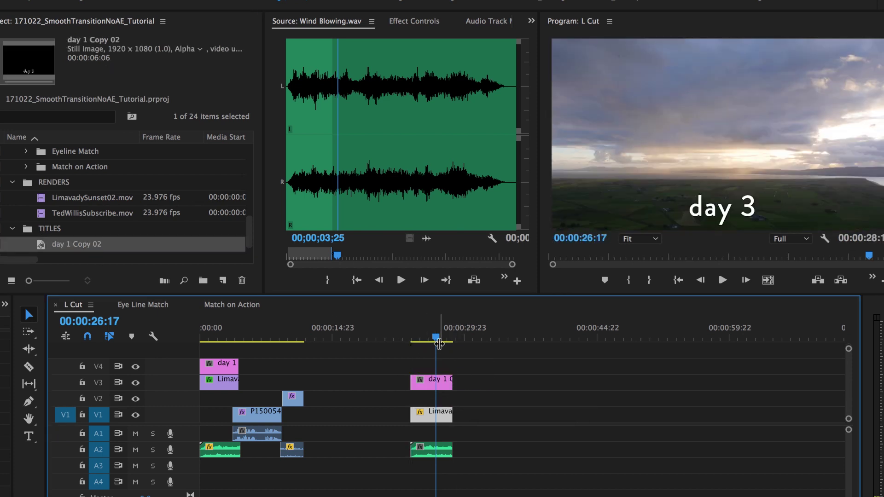
pyautogui.moveTo(436, 339)
pyautogui.mouseDown()
pyautogui.moveTo(454, 340)
pyautogui.moveTo(414, 340)
pyautogui.moveTo(448, 339)
pyautogui.mouseUp()
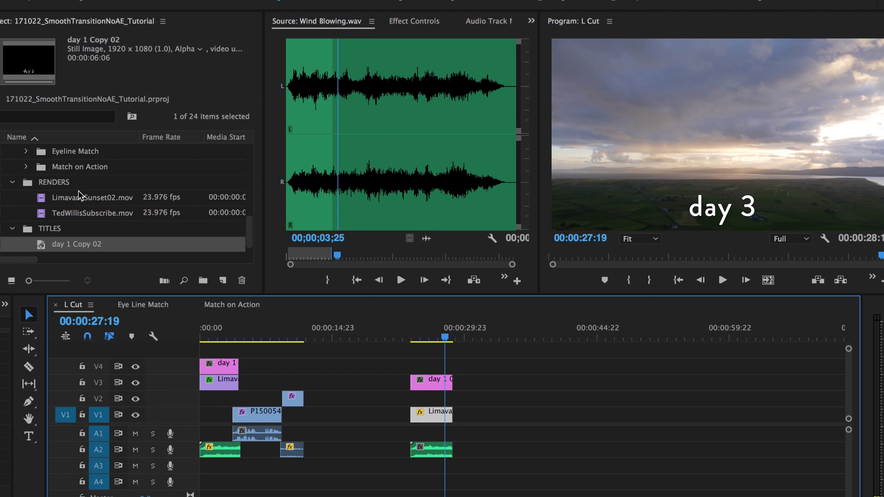
pyautogui.scroll(5, 79, 191)
pyautogui.scroll(-3, 78, 191)
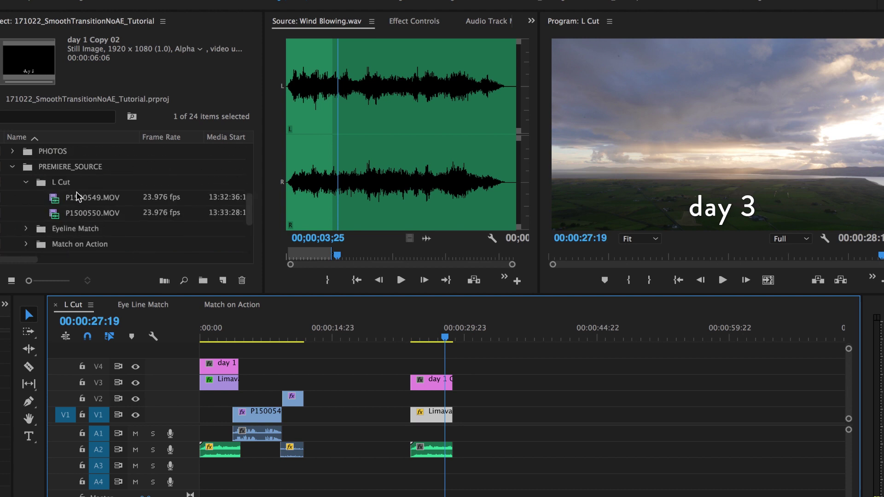
# Mark an out point at the pointing gesture in P1500549.MOV and place it on V1/A1
pyautogui.doubleClick(46, 201)
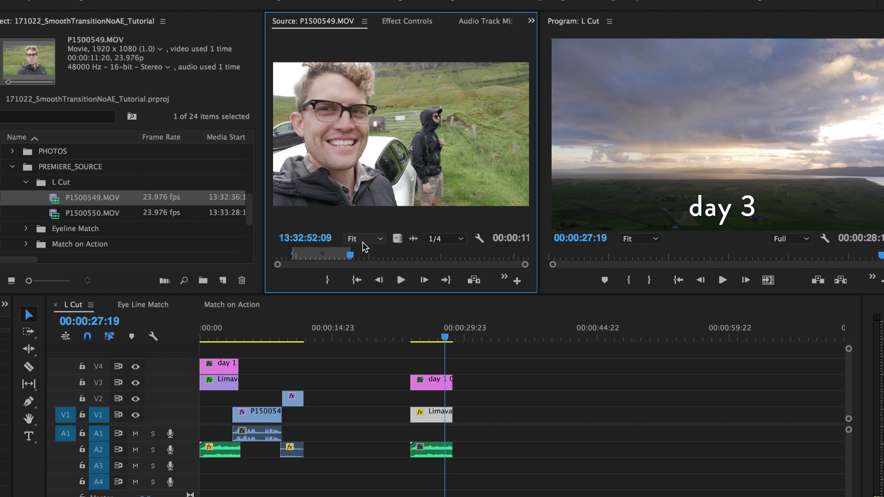
pyautogui.moveTo(367, 260); pyautogui.dragTo(296, 257)
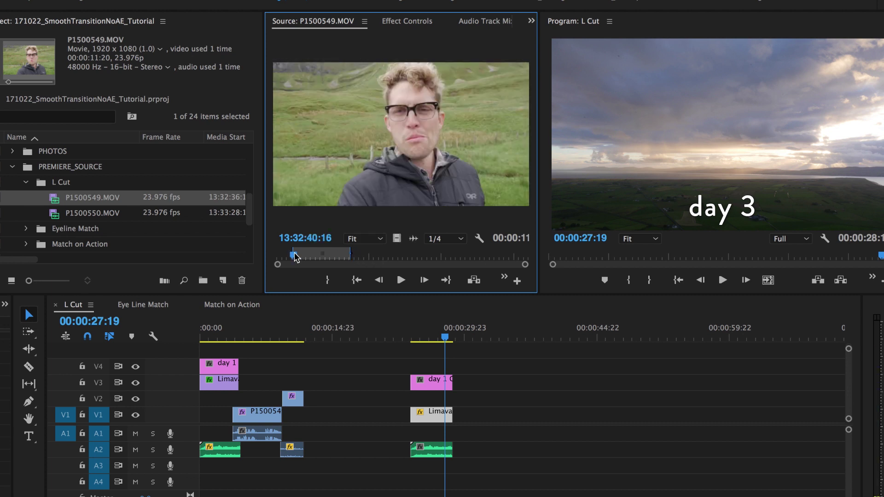
pyautogui.press('space')
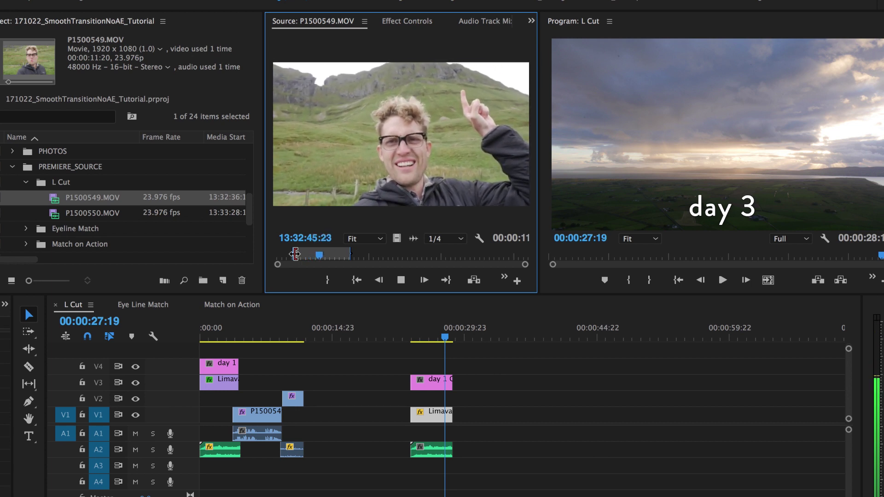
pyautogui.press('space')
pyautogui.press('o')
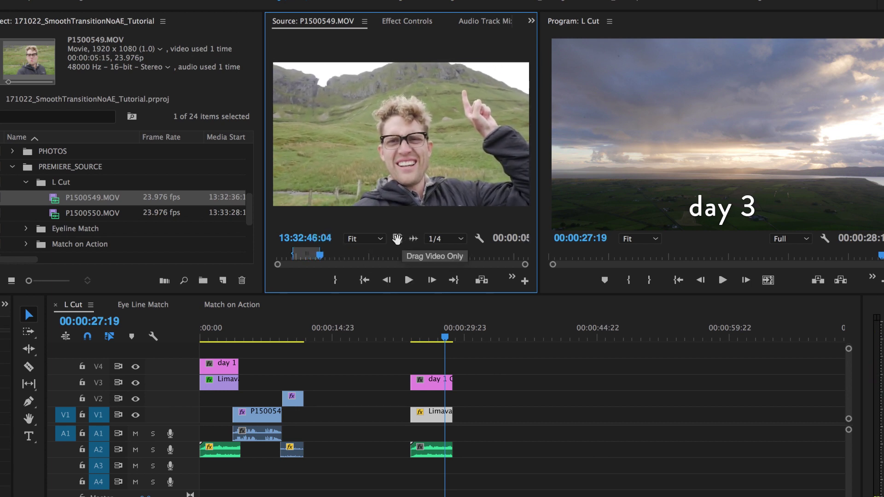
pyautogui.moveTo(394, 160); pyautogui.dragTo(460, 433)
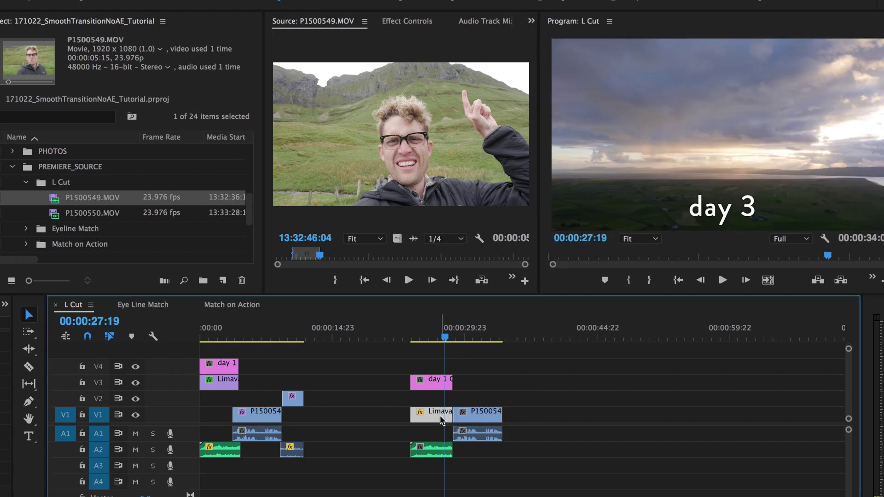
# Move the sunset clip up to V2 and slide P1500549 left to start at 00:00:27:19
pyautogui.moveTo(433, 418); pyautogui.dragTo(434, 402)
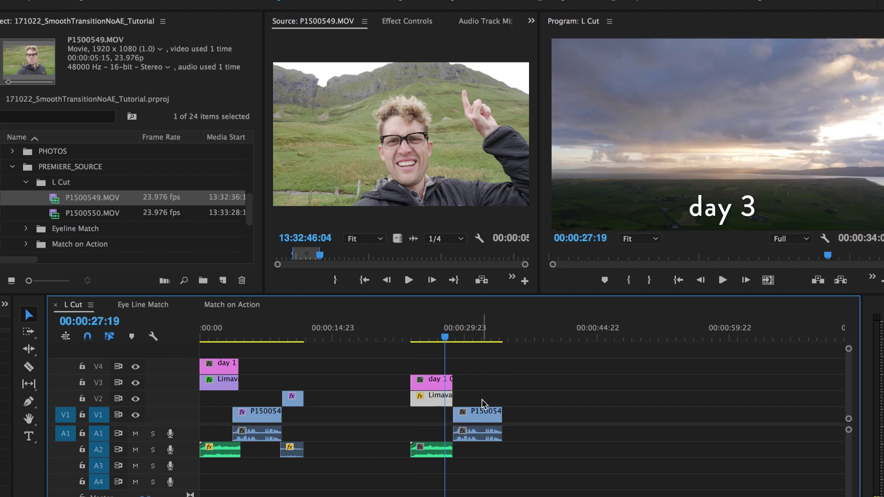
pyautogui.moveTo(487, 420); pyautogui.dragTo(485, 417)
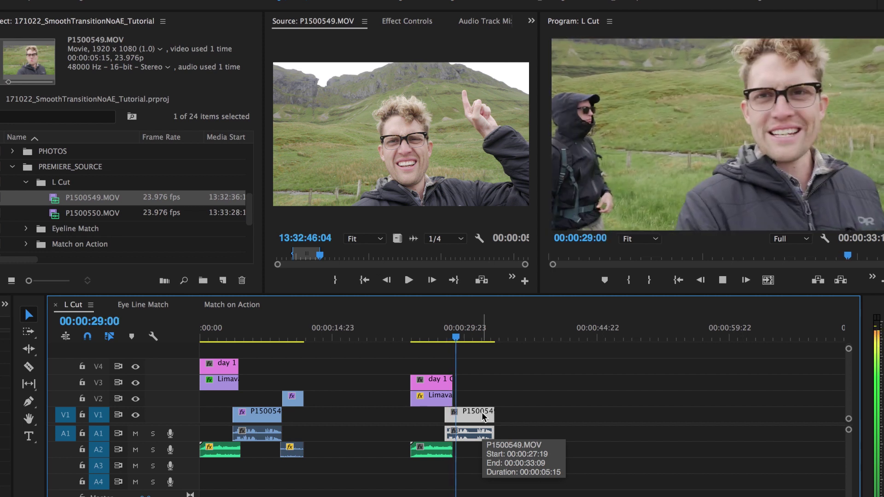
pyautogui.press('space')
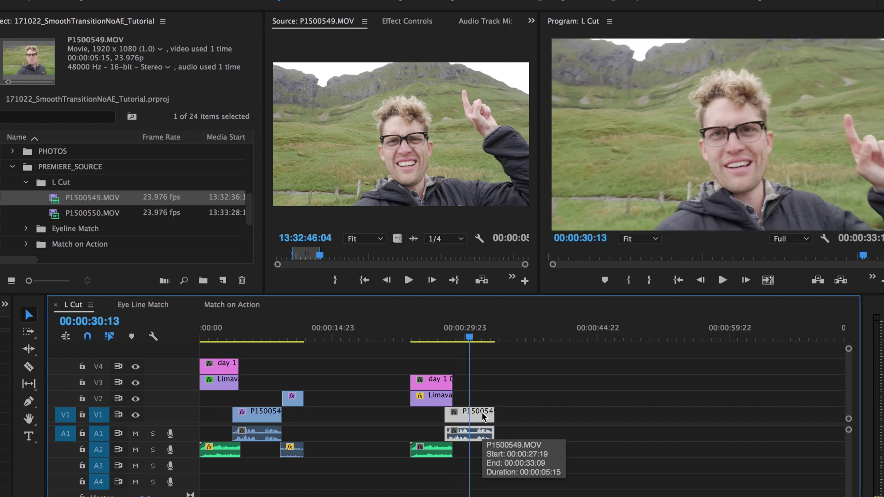
# Fade the wind sound on A2 to -∞ dB at its end with a volume keyframe, then play the cut
pyautogui.doubleClick(192, 455)
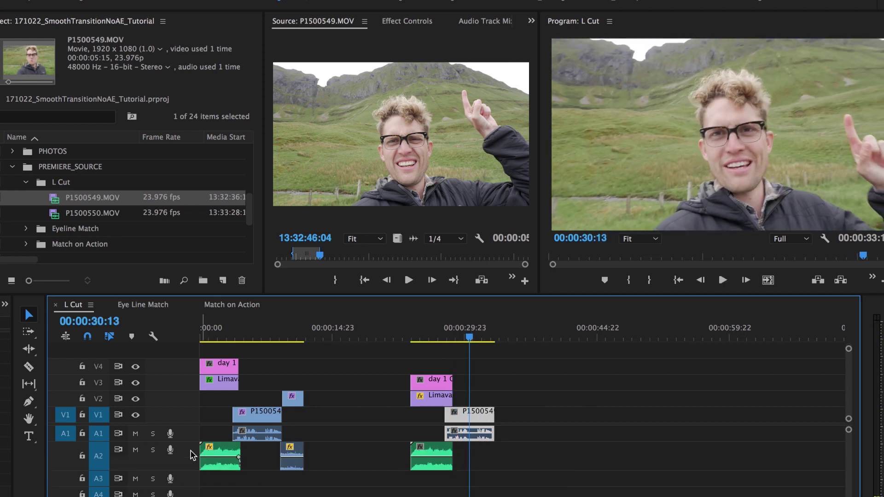
pyautogui.press('p')
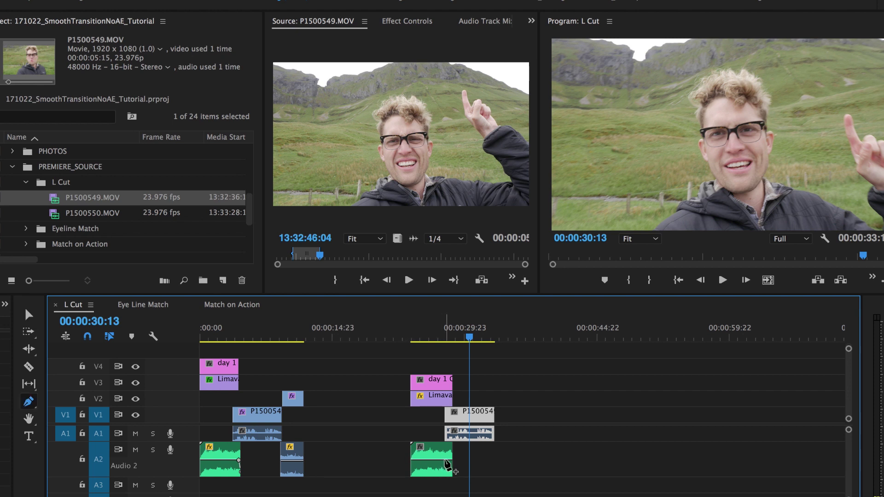
pyautogui.click(446, 460)
pyautogui.moveTo(451, 460); pyautogui.dragTo(450, 471)
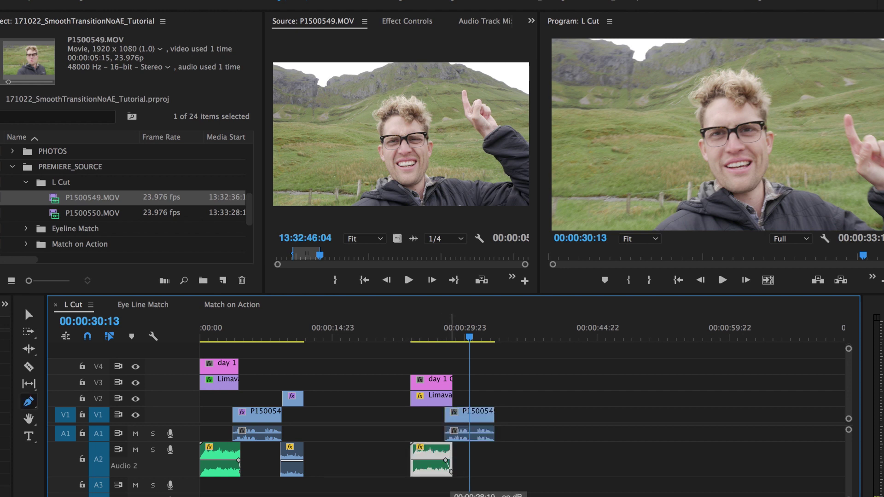
pyautogui.click(442, 330)
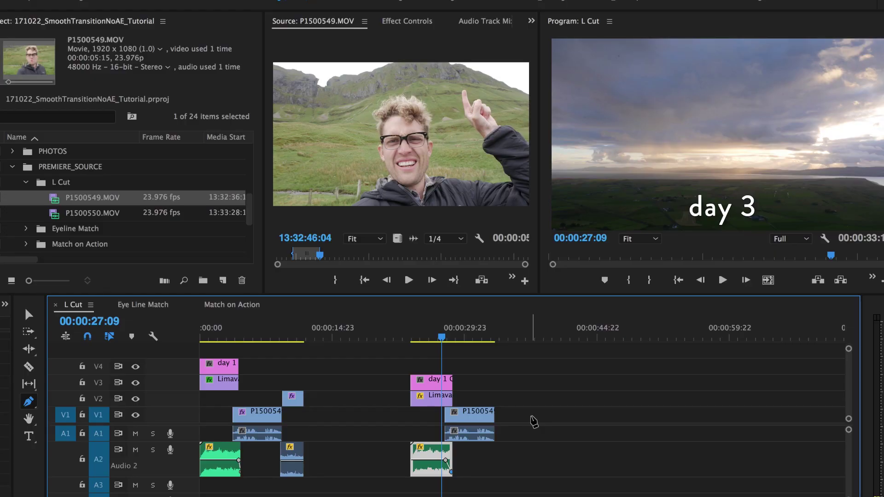
pyautogui.press('space')
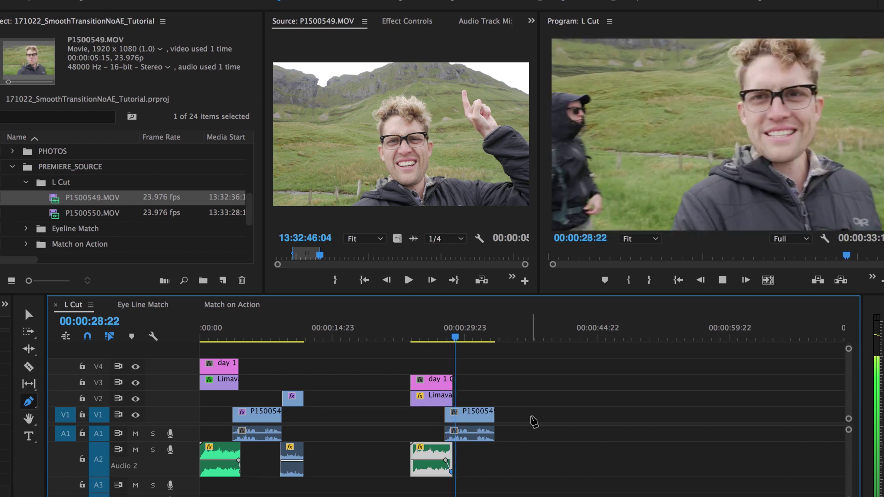
pyautogui.press('space')
# Nudge the second V1 clip slightly later and replay the transition
pyautogui.press('v')
pyautogui.moveTo(483, 420); pyautogui.dragTo(493, 420)
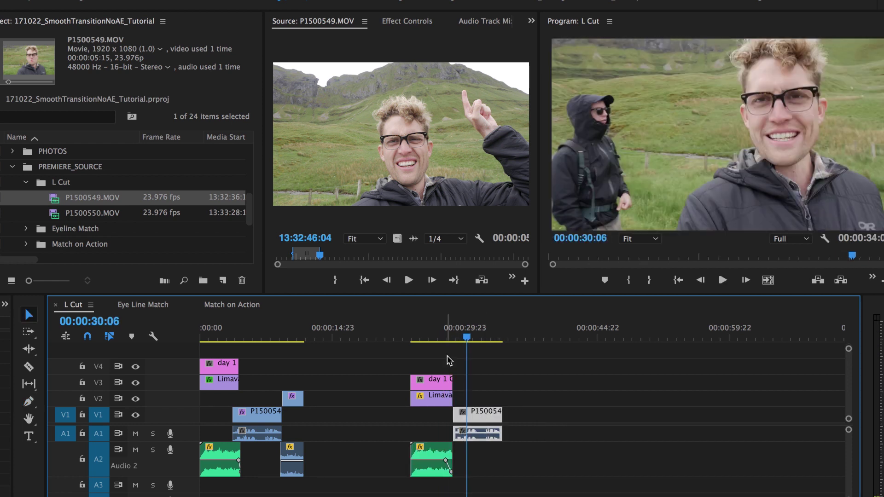
pyautogui.click(452, 473)
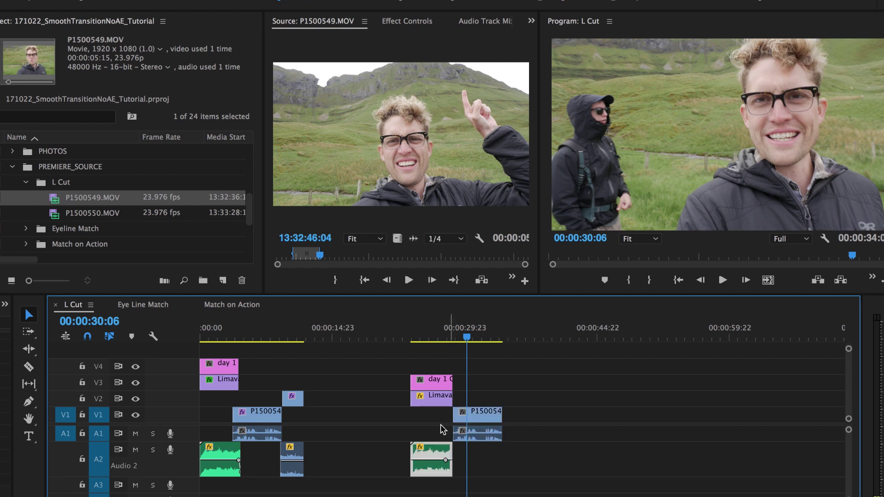
pyautogui.click(450, 328)
pyautogui.press('space')
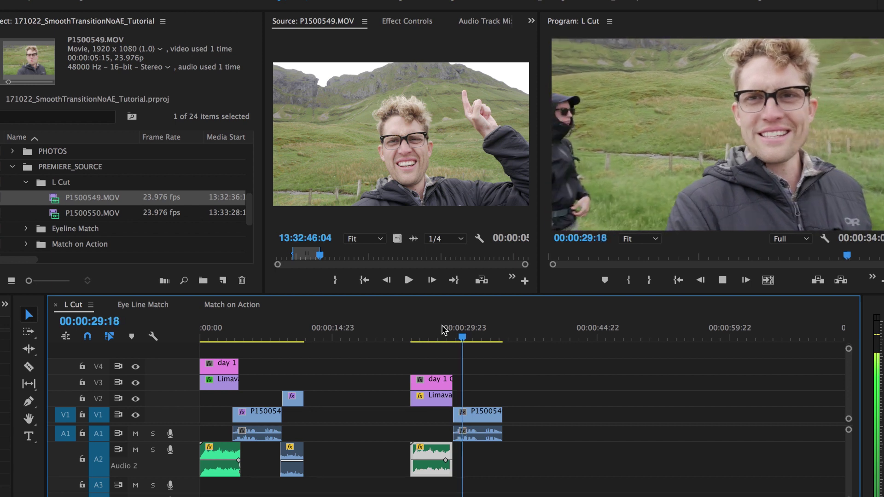
pyautogui.press('space')
# Move the second V1 clip about one second earlier and replay the cut to check the fade
pyautogui.moveTo(479, 417); pyautogui.dragTo(471, 417)
pyautogui.press('p')
pyautogui.click(452, 461)
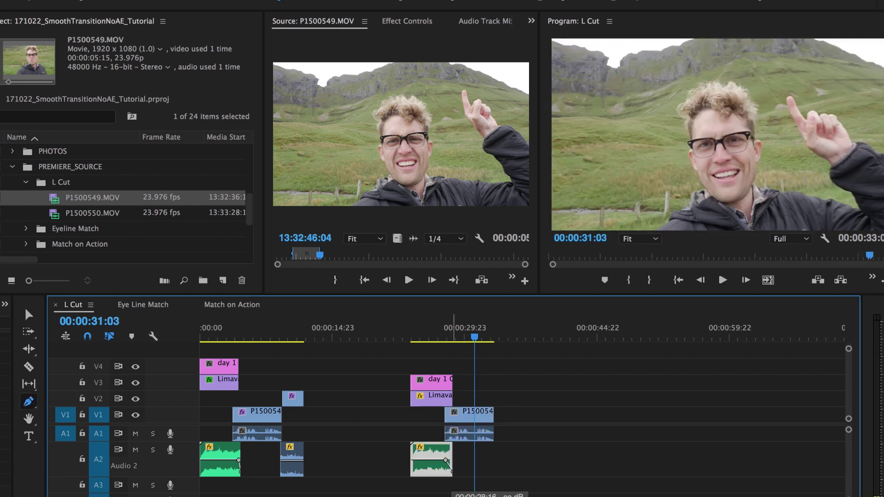
pyautogui.click(447, 334)
pyautogui.press('space')
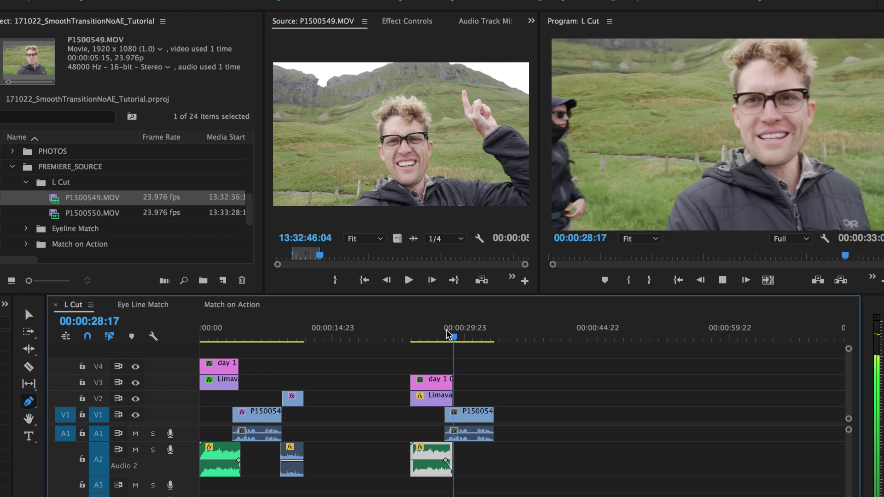
pyautogui.press('space')
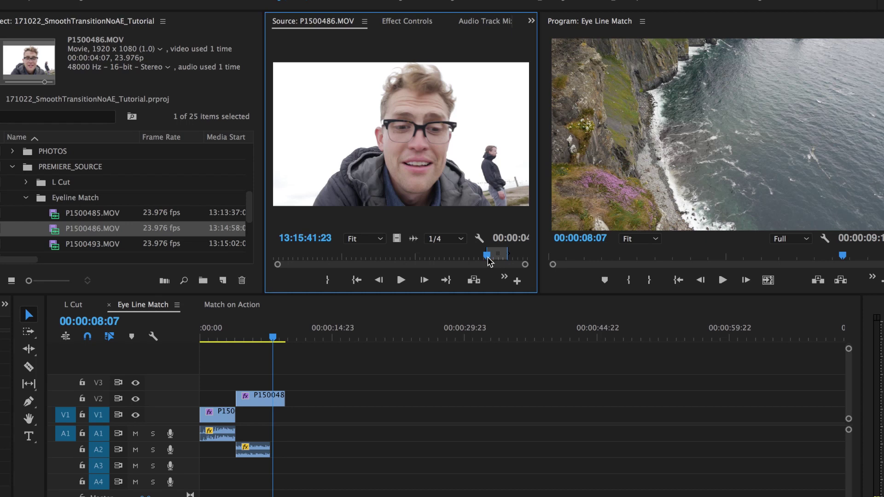
# Scrub and replay the P1500486.MOV selfie clip in the Source monitor
pyautogui.moveTo(490, 261)
pyautogui.mouseDown()
pyautogui.moveTo(506, 260)
pyautogui.moveTo(490, 259)
pyautogui.mouseUp()
pyautogui.press('space')
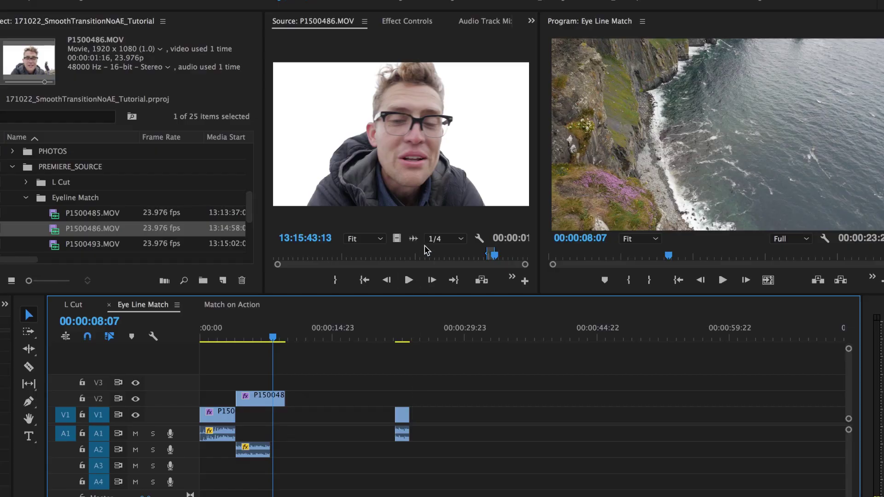
# Load P1500485.MOV and mark an out point about 3 seconds into the cliff footage
pyautogui.doubleClick(70, 248)
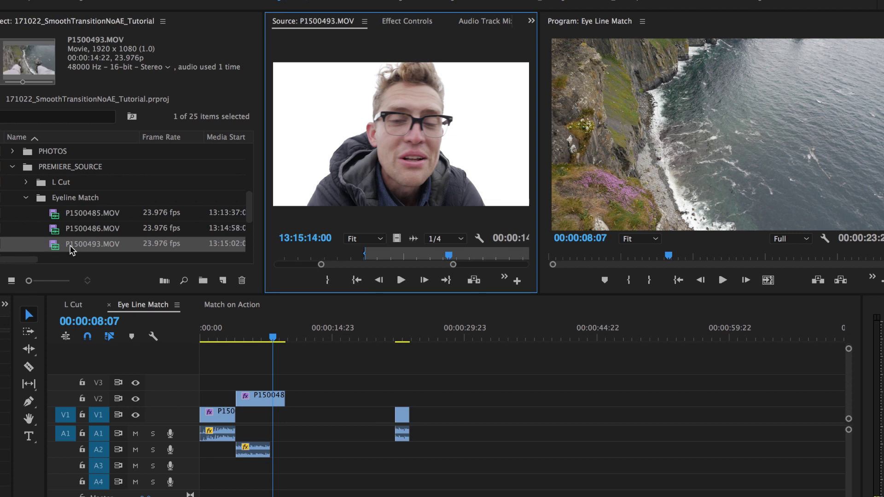
pyautogui.doubleClick(73, 212)
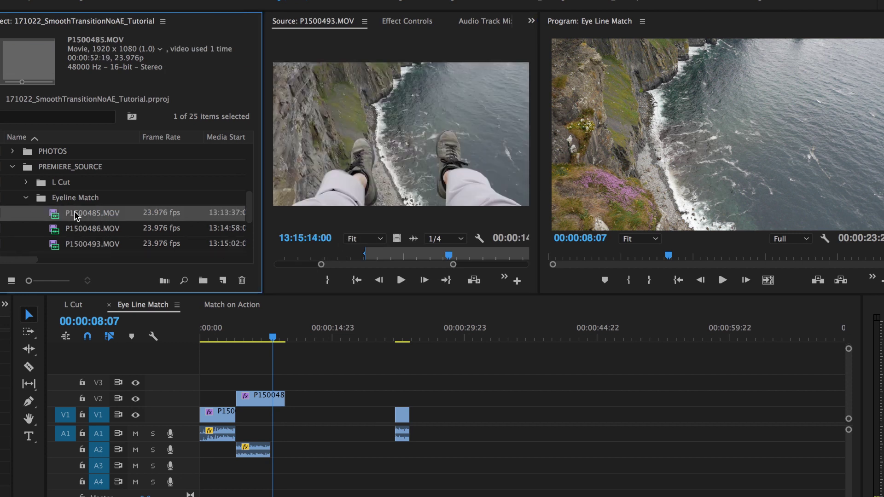
pyautogui.moveTo(400, 254); pyautogui.dragTo(372, 257)
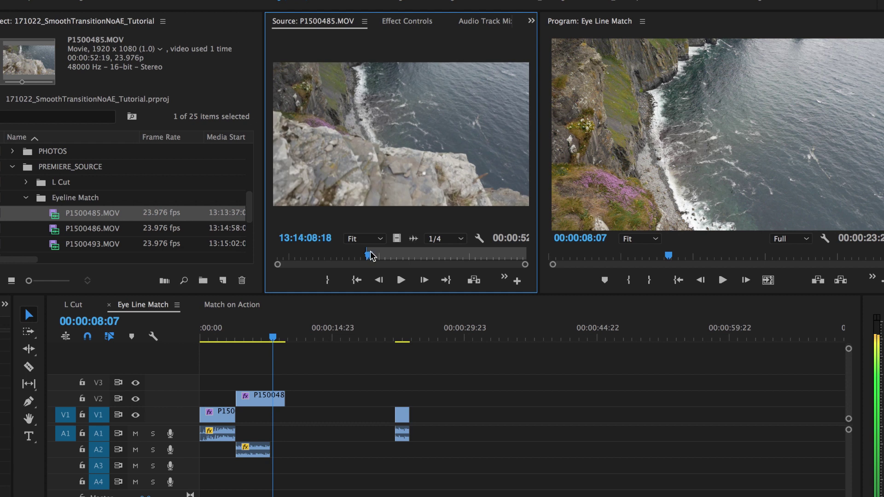
pyautogui.moveTo(370, 256); pyautogui.dragTo(368, 257)
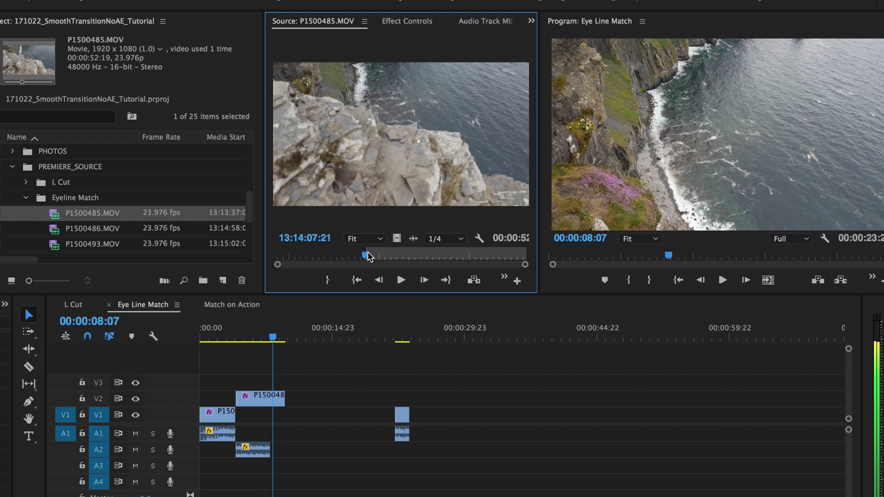
pyautogui.press('space')
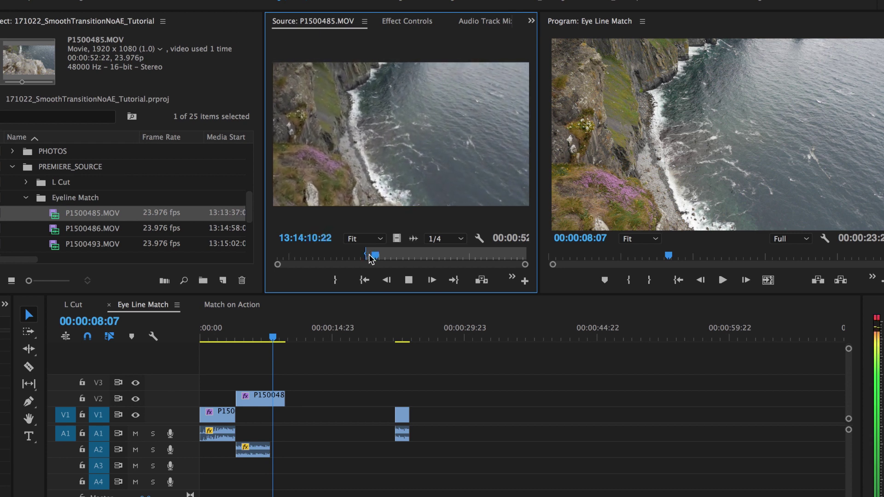
pyautogui.press('o')
# Add the marked cliff footage picture-only after the short V1 clip
pyautogui.moveTo(397, 238); pyautogui.dragTo(417, 415)
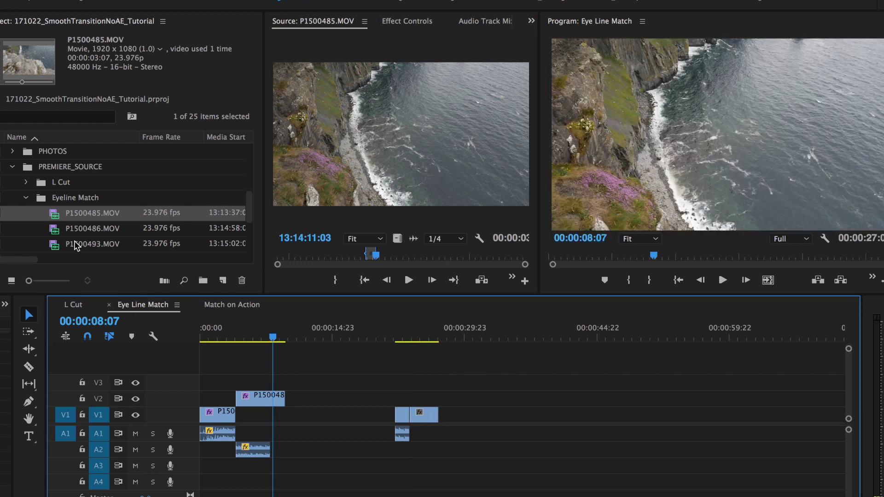
pyautogui.doubleClick(76, 245)
pyautogui.moveTo(380, 258); pyautogui.dragTo(395, 259)
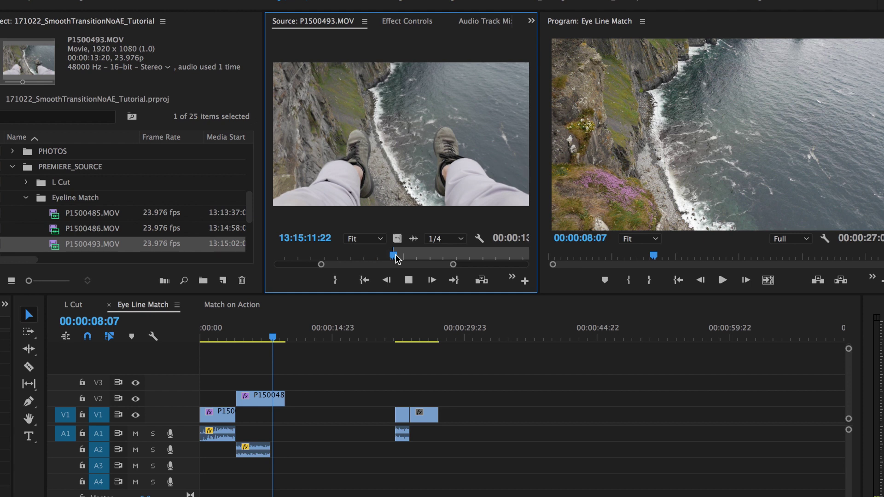
# Put P1500493.MOV's audio, out point 13:15:14:09, on A2 under the cliff cut and play it back
pyautogui.press('space')
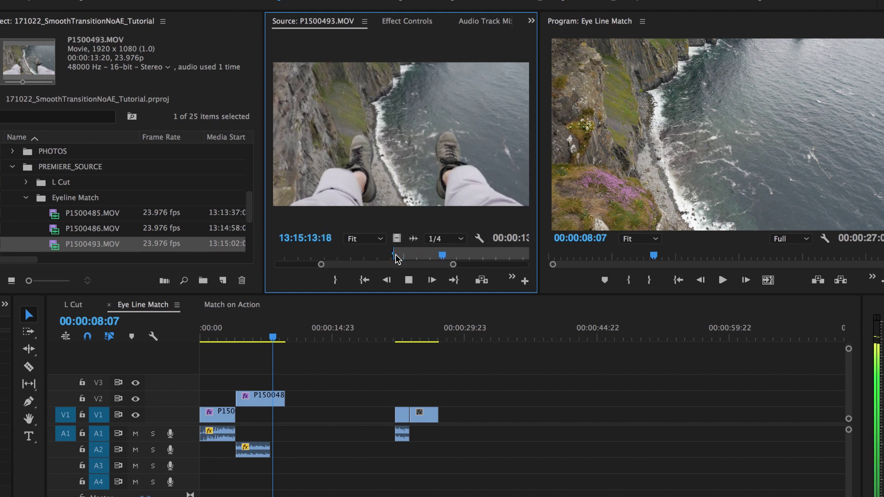
pyautogui.press('space')
pyautogui.press('o')
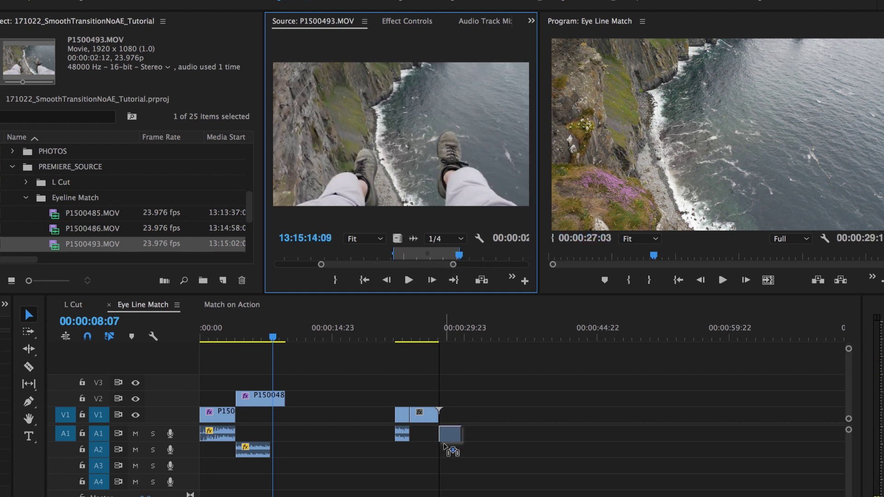
pyautogui.moveTo(414, 457); pyautogui.dragTo(421, 456)
pyautogui.click(394, 337)
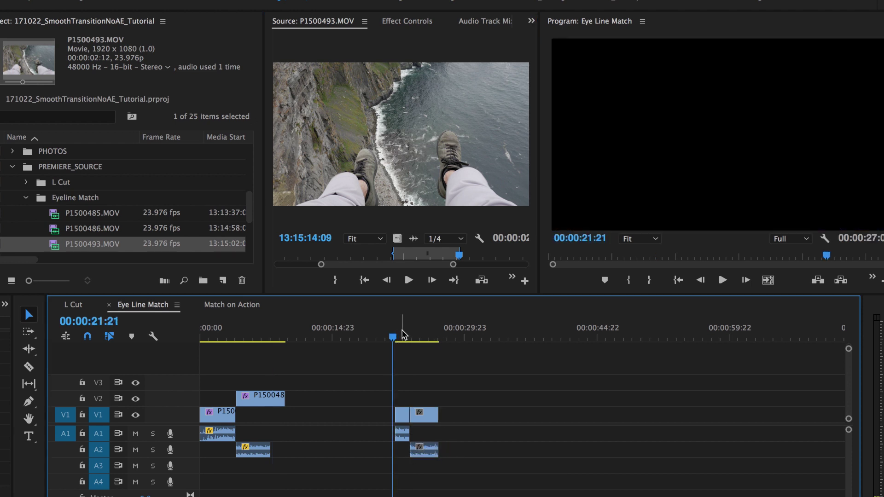
pyautogui.press('space')
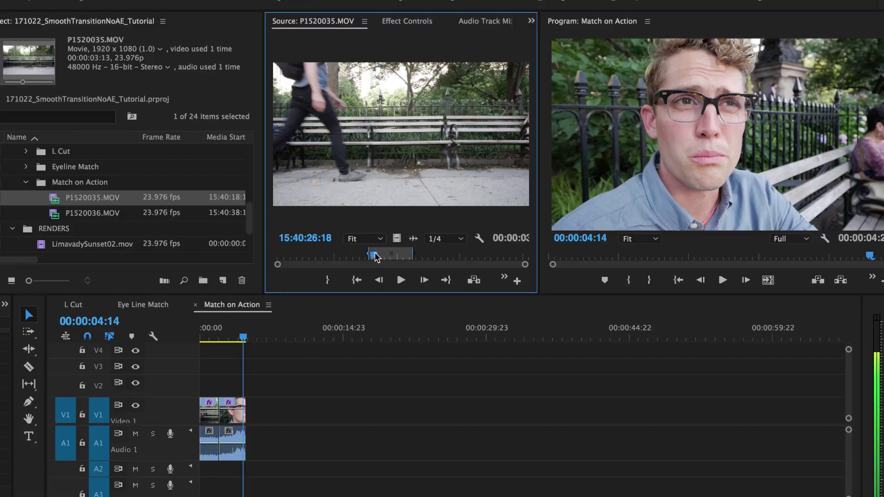
# Scrub through the empty bench clip P1520035.MOV in the Source monitor
pyautogui.moveTo(372, 256)
pyautogui.mouseDown()
pyautogui.moveTo(397, 258)
pyautogui.moveTo(374, 258)
pyautogui.mouseUp()
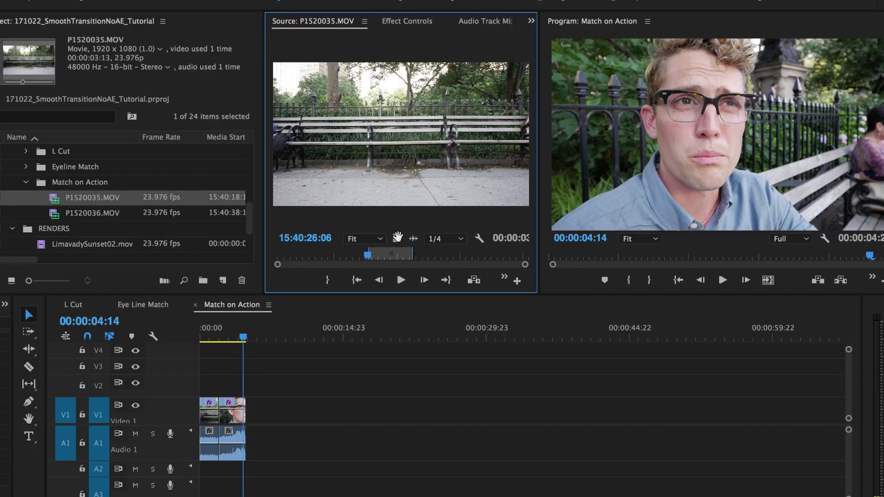
pyautogui.moveTo(398, 243); pyautogui.dragTo(386, 402)
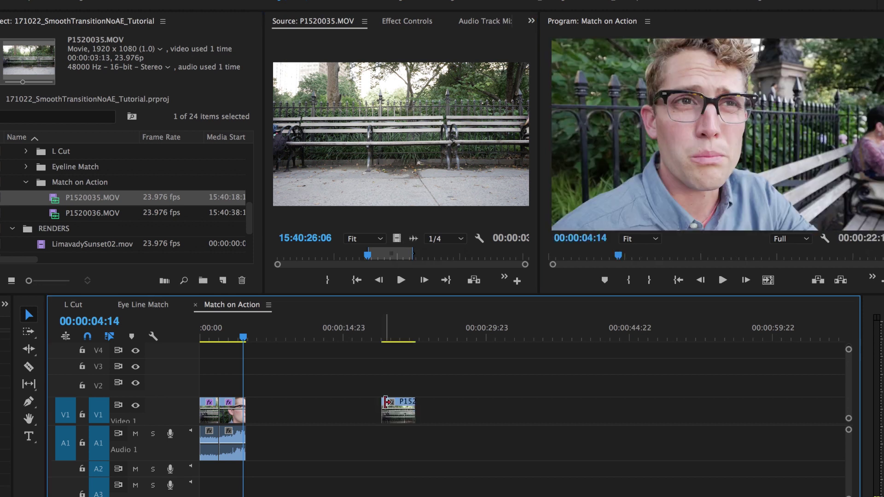
pyautogui.hotkey('ctrl', 'z')
pyautogui.moveTo(386, 185); pyautogui.dragTo(415, 407)
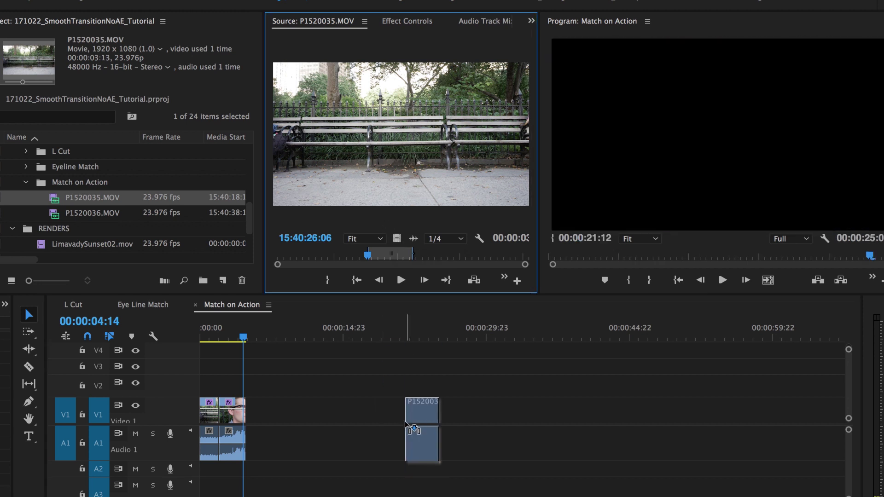
pyautogui.doubleClick(89, 213)
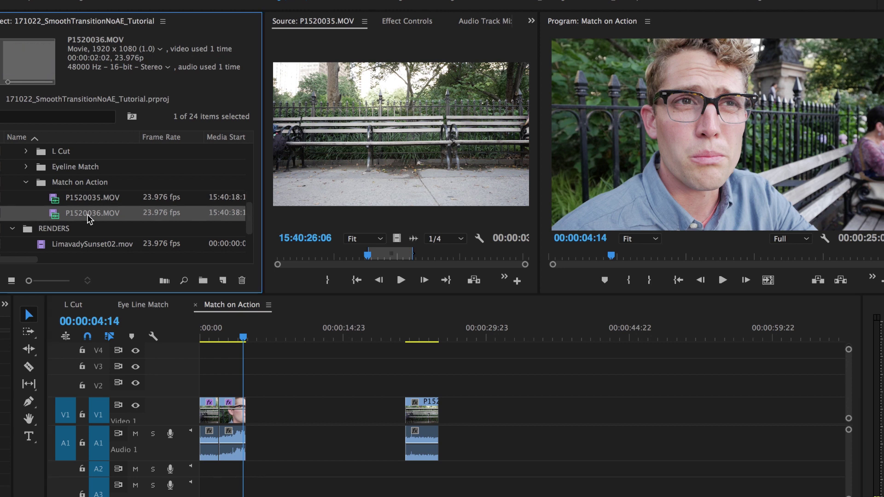
pyautogui.moveTo(328, 259); pyautogui.dragTo(350, 260)
pyautogui.click(424, 336)
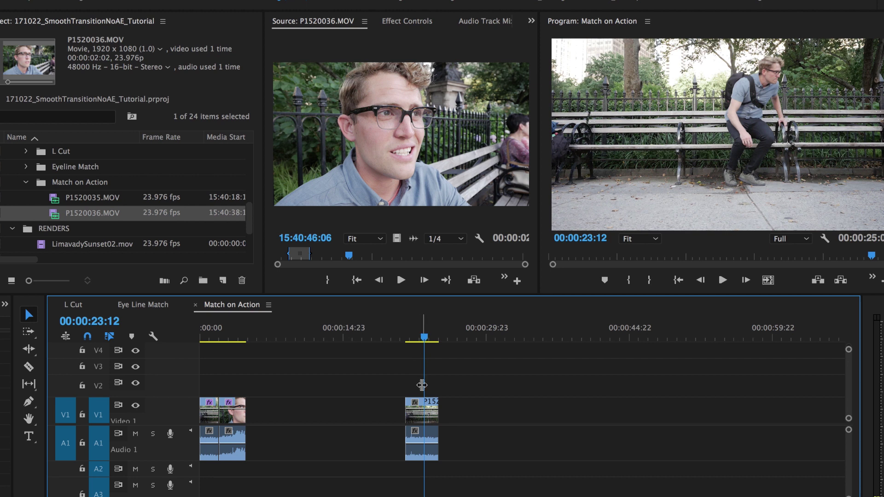
pyautogui.press('space')
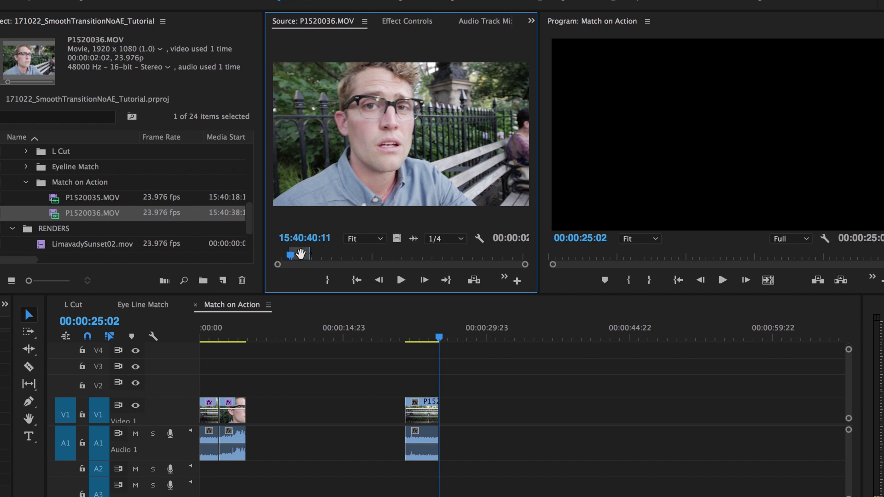
# Pick a start frame in the P1520036 close-up and overwrite it onto V1/A1 after the wide bench shot
pyautogui.moveTo(290, 256); pyautogui.dragTo(285, 257)
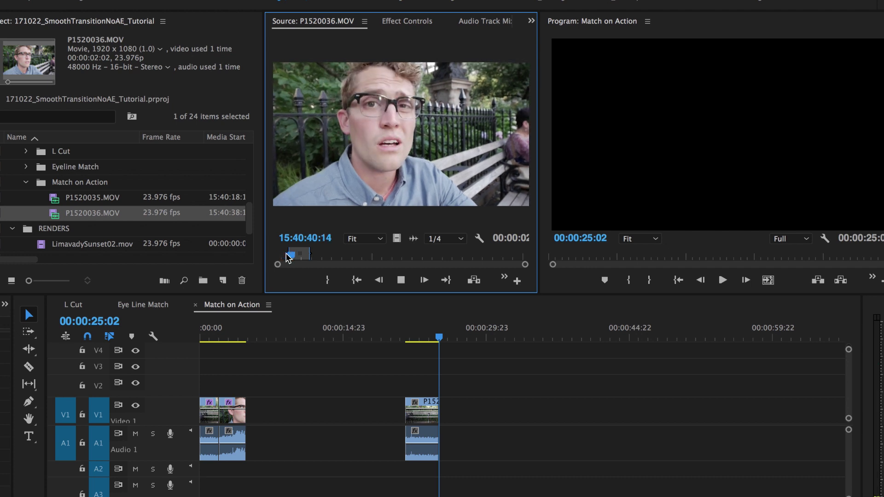
pyautogui.click(286, 256)
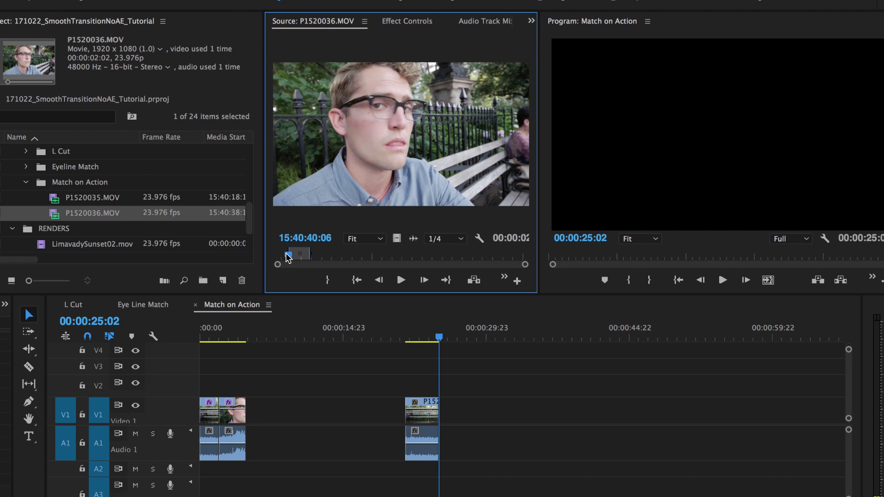
pyautogui.press('Left')
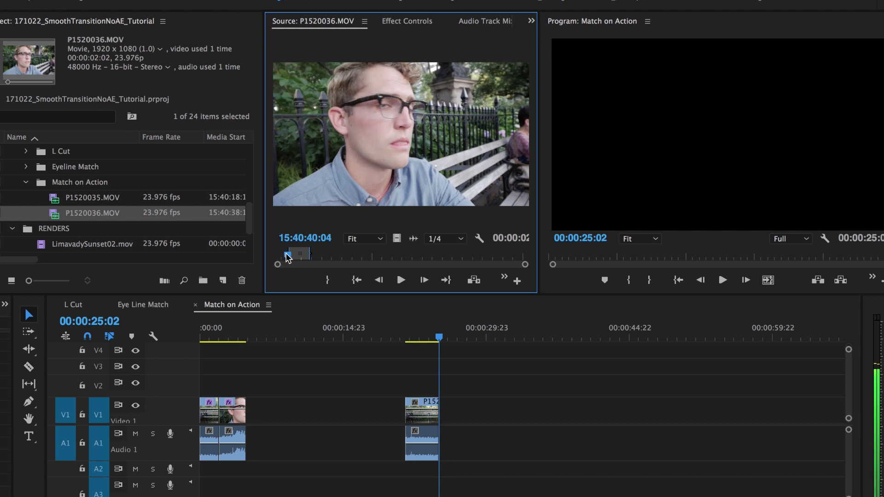
pyautogui.press('space')
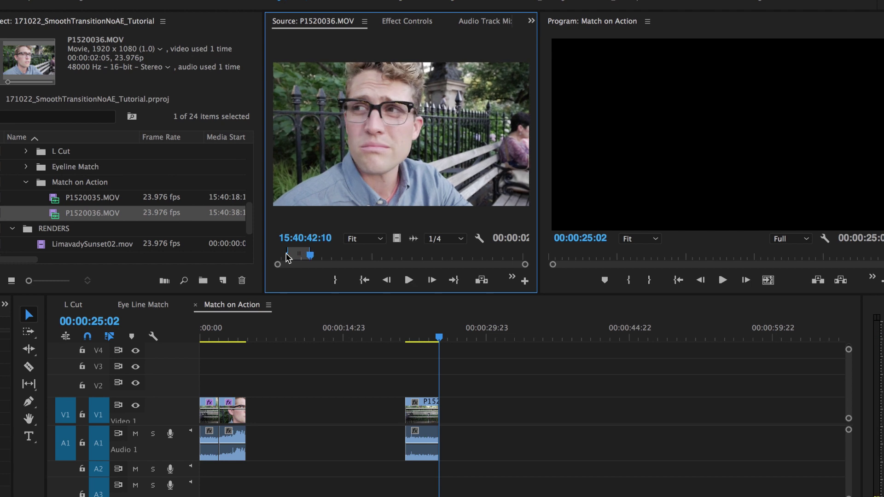
pyautogui.press('.')
pyautogui.click(433, 340)
pyautogui.press('Left')
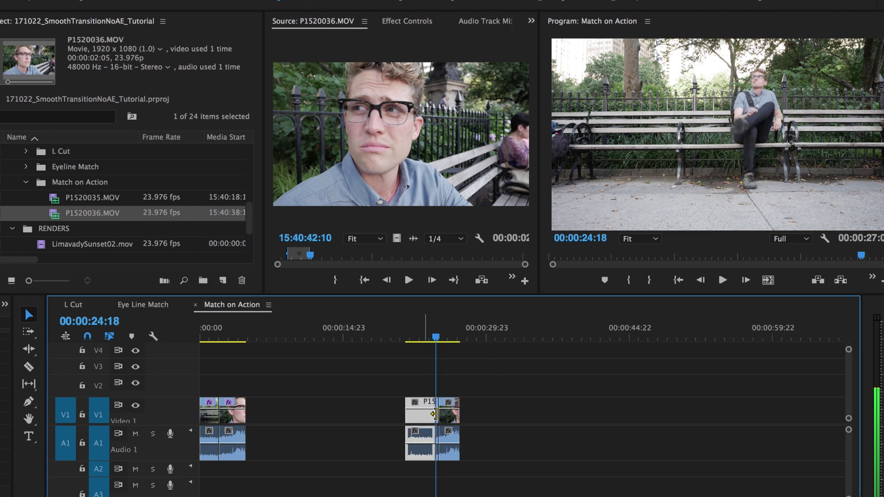
# Ripple-trim the bench cut a few frames earlier, then replay and frame-step through it
pyautogui.press('w')
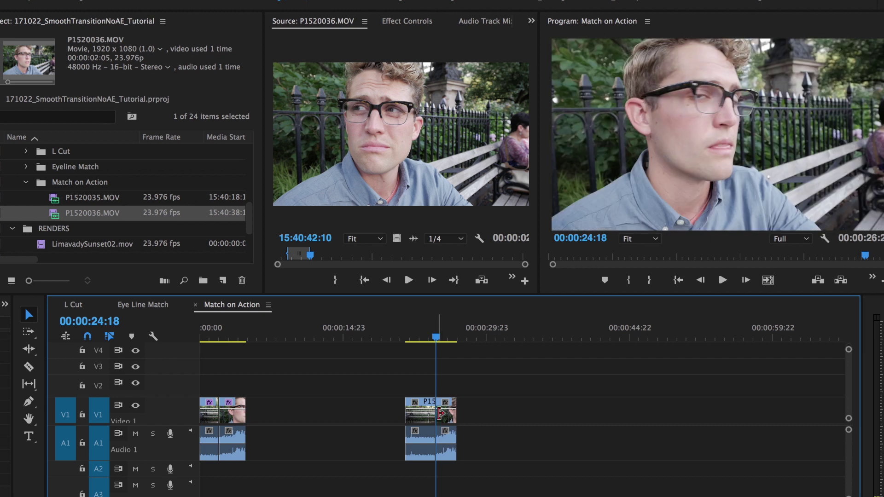
pyautogui.click(425, 338)
pyautogui.press('space')
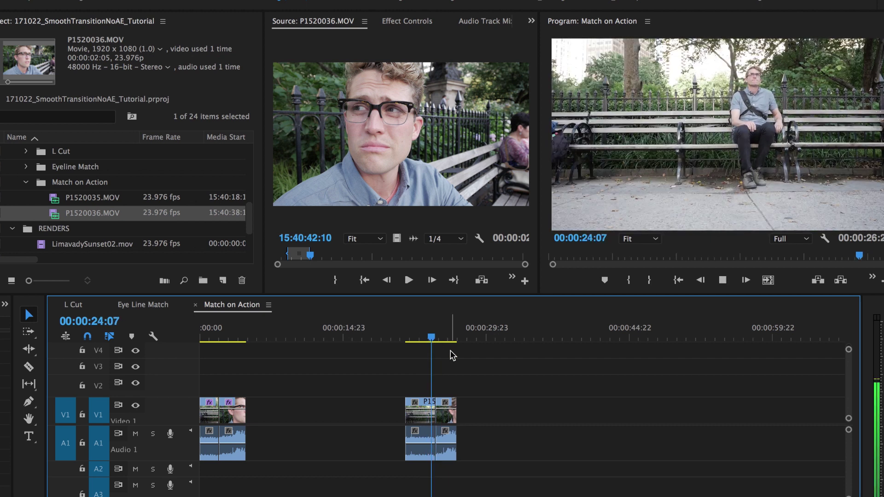
pyautogui.press('space')
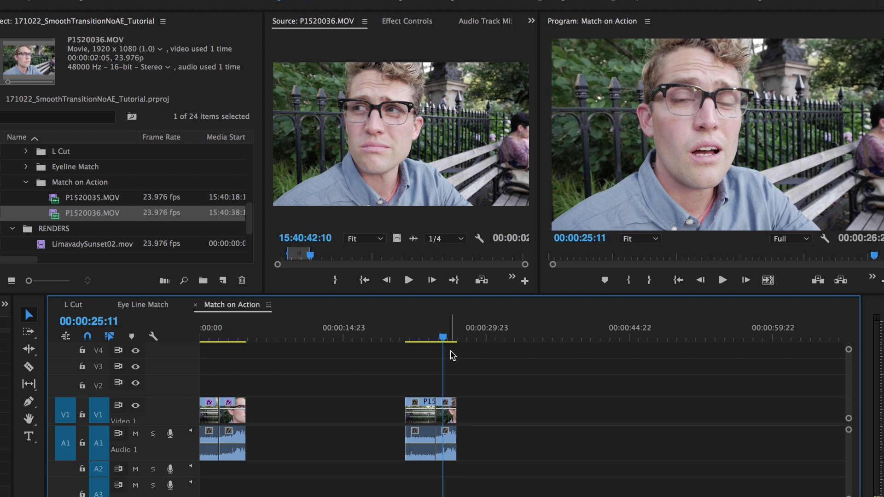
pyautogui.press('j')
pyautogui.press('k')
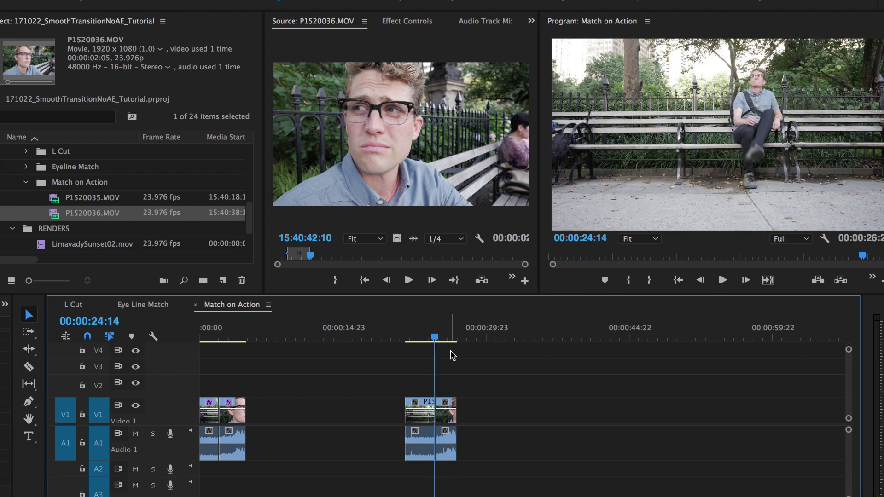
pyautogui.press('Right')
pyautogui.press('Right')
pyautogui.press('Right')
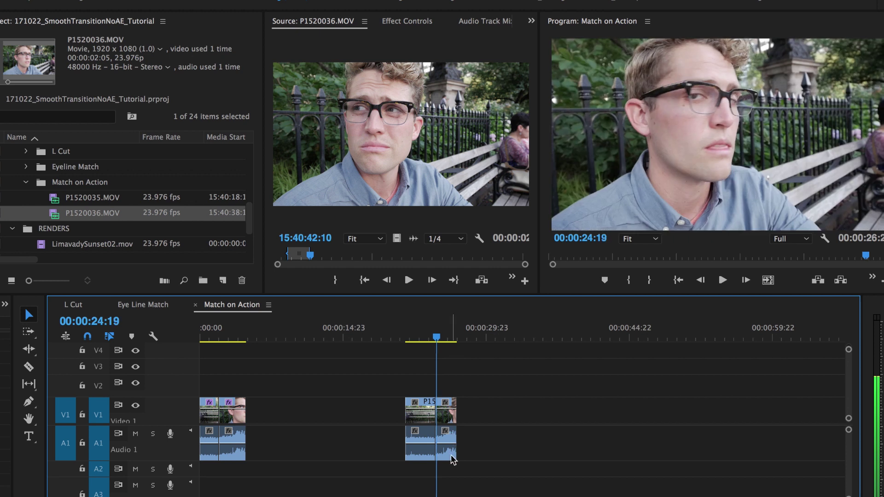
pyautogui.press('=')
pyautogui.press('=')
pyautogui.press('=')
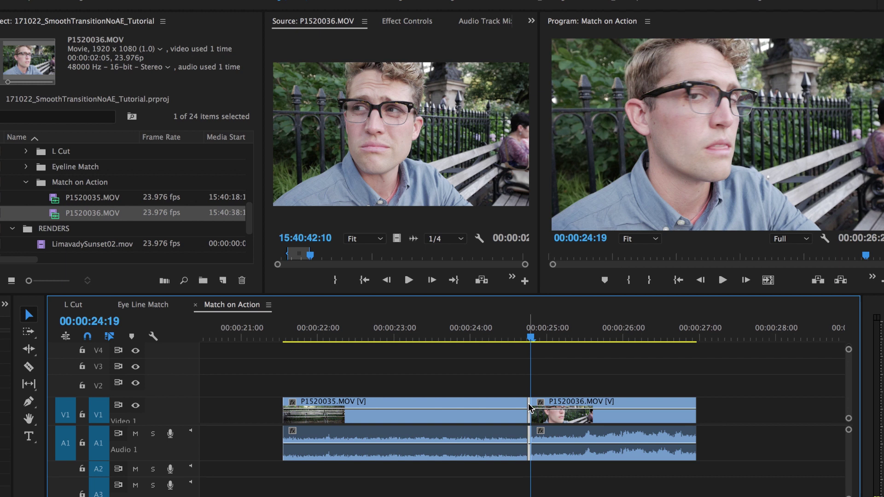
# Move the cut one frame earlier and play back the adjusted edit
pyautogui.hotkey('alt', 'Left')
pyautogui.click(482, 341)
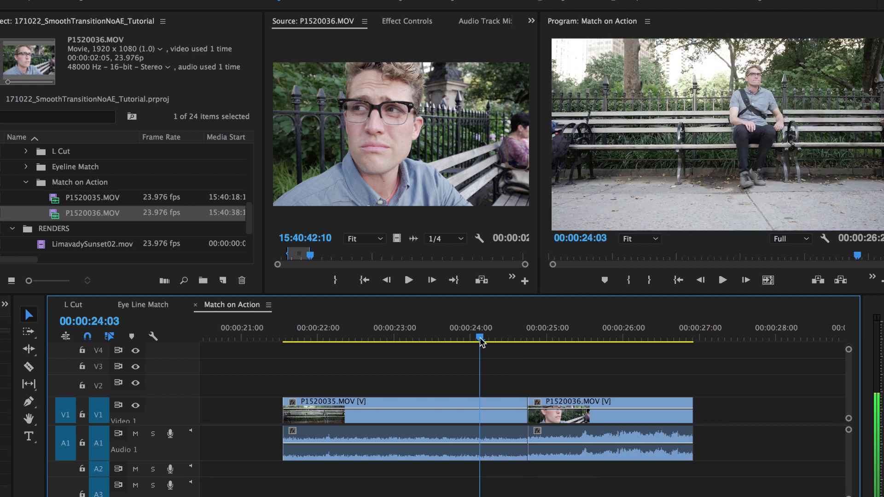
pyautogui.press('space')
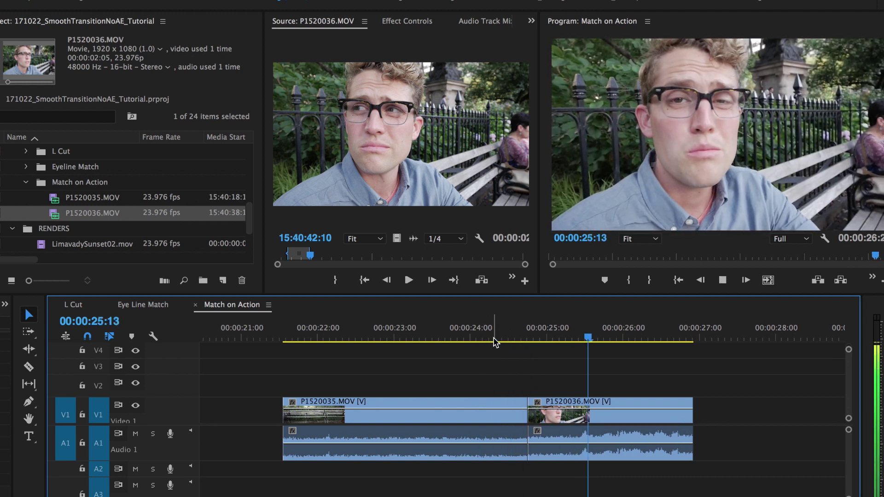
# Unlink P1520035 and delete its audio, then unlink P1520036's video from its audio
pyautogui.click(485, 436)
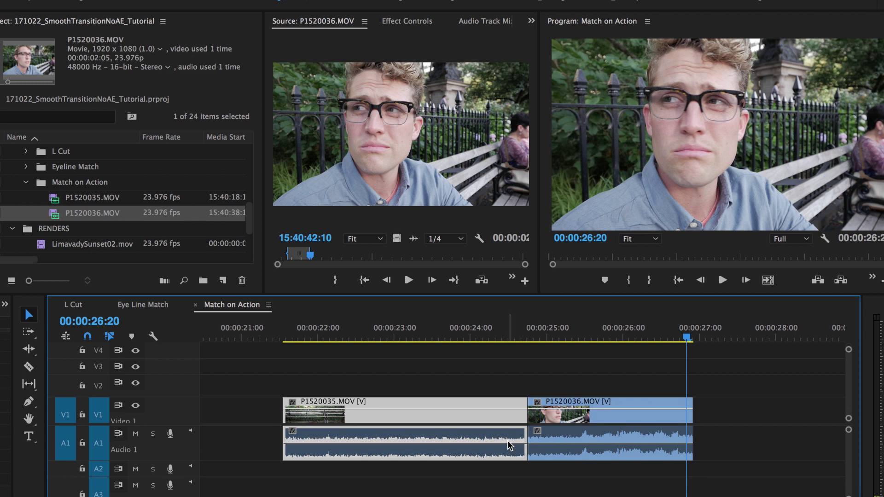
pyautogui.hotkey('ctrl', 'l')
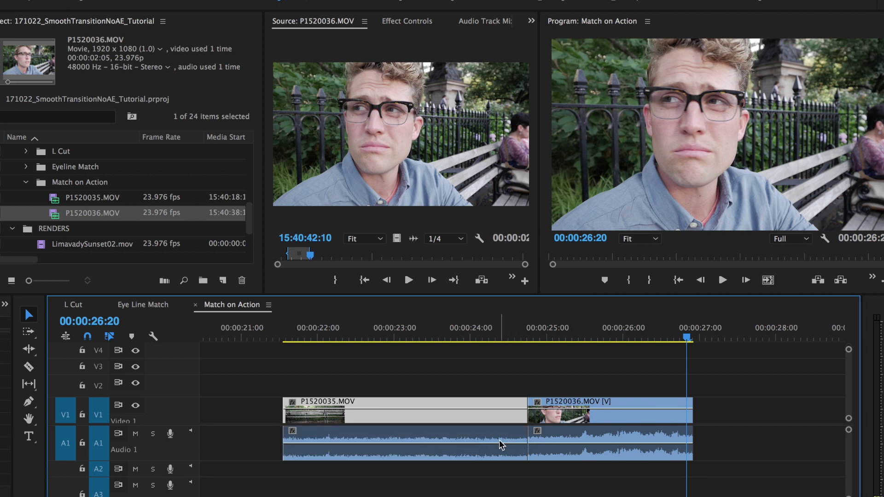
pyautogui.click(495, 453)
pyautogui.press('Delete')
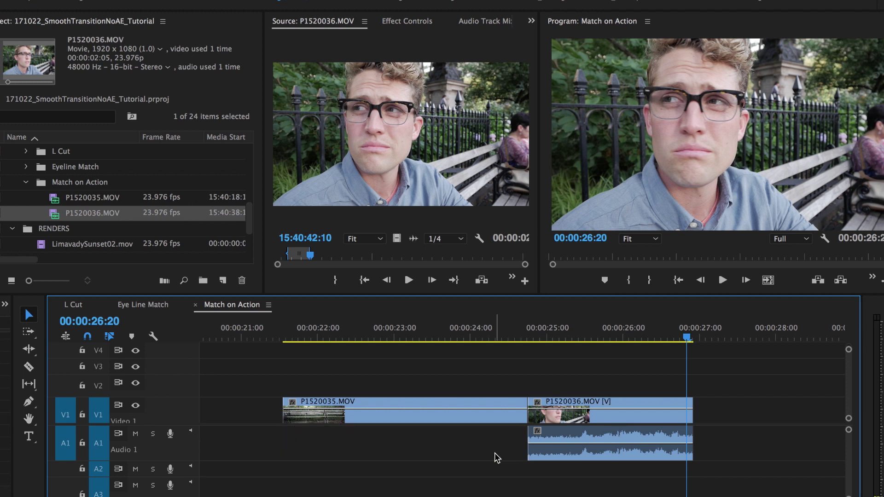
pyautogui.click(574, 438)
pyautogui.hotkey('ctrl', 'l')
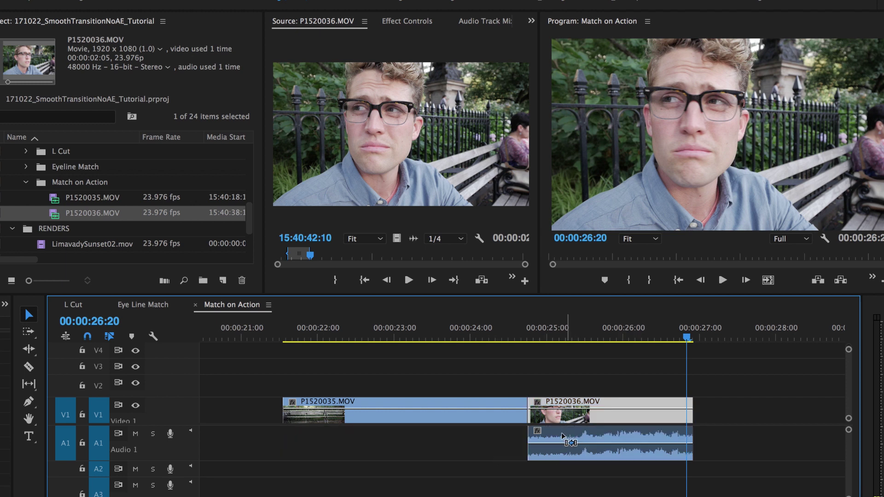
# Extend P1520036's audio back to 23:12 with a keyframed fade-in, then play the J-cut
pyautogui.moveTo(530, 439); pyautogui.dragTo(434, 436)
pyautogui.press('p')
pyautogui.click(444, 445)
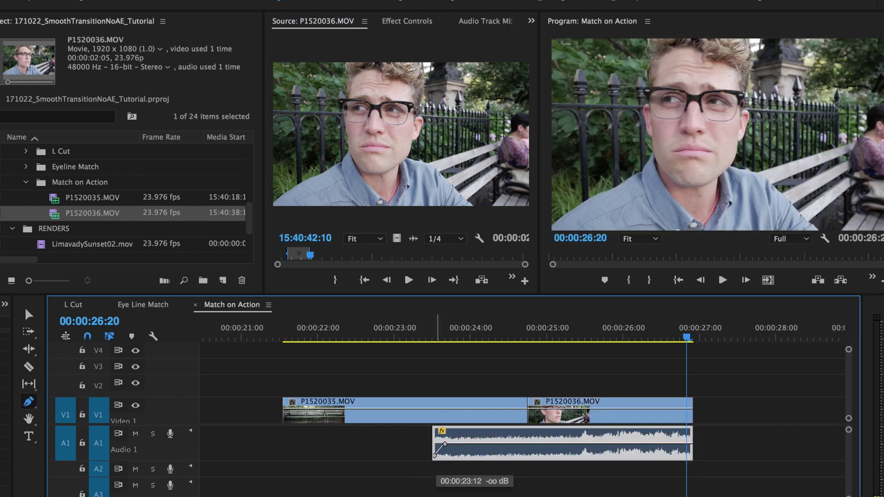
pyautogui.click(432, 321)
pyautogui.press('space')
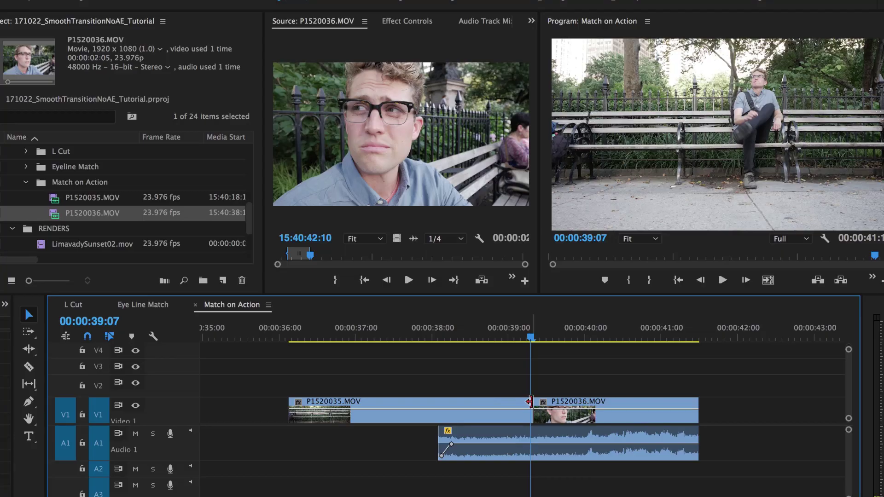
# Trim the out point of P1520035 back at its cut with P1520036
pyautogui.moveTo(530, 409); pyautogui.dragTo(502, 409)
# Play back the match-on-action cut from P1520035 to the P1520036 close-up
pyautogui.click(490, 322)
pyautogui.press('space')
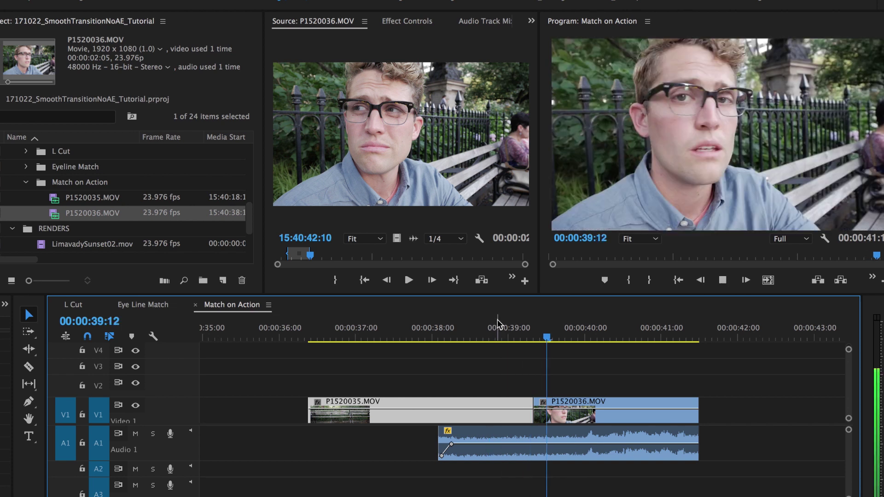
pyautogui.press('space')
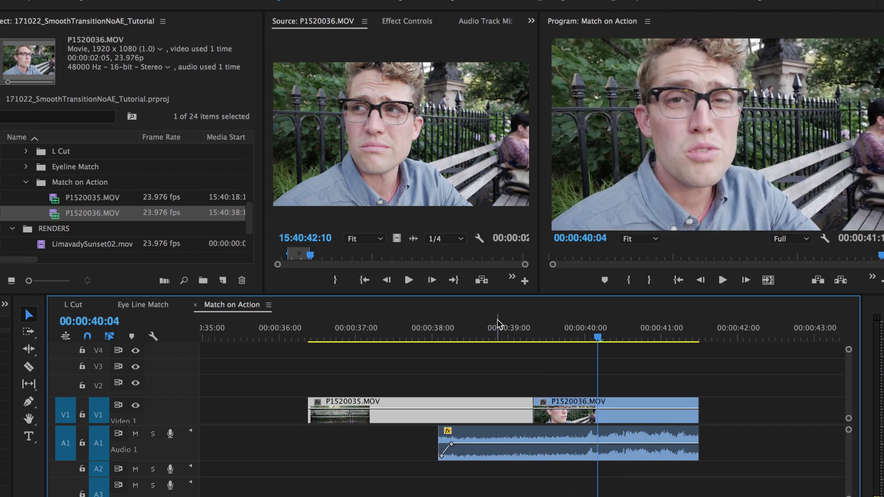